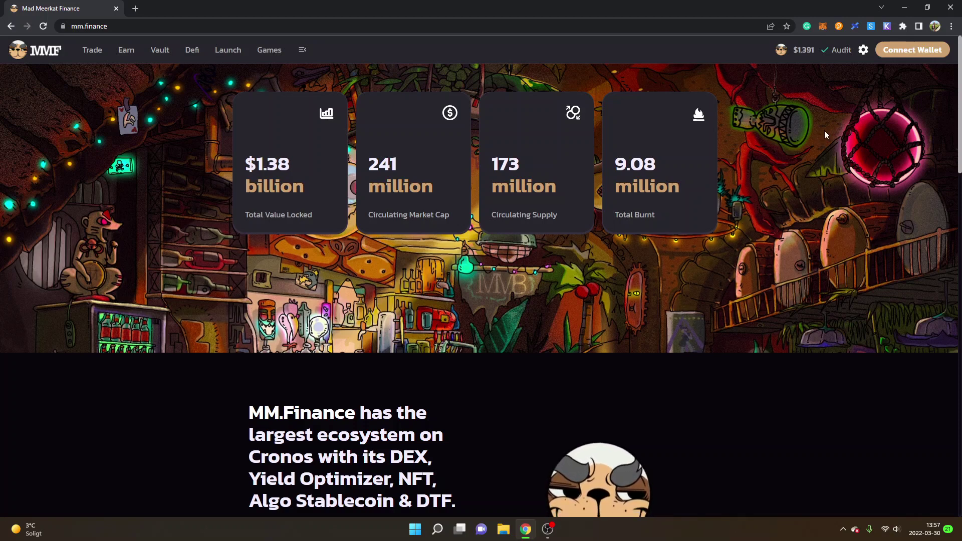
Bring up the MetaMask wallet to see its 53.7163 CRO balance on Cronos Mainnet.
{"action": "left_click", "coordinate": [822, 26]}
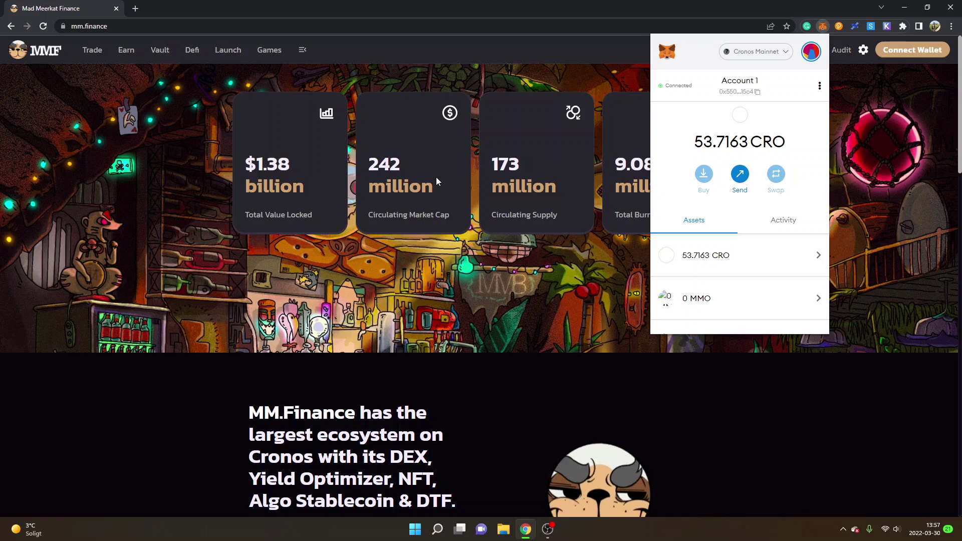
Close the wallet popup and connect MM.Finance to the MetaMask wallet through Connect Wallet.
{"action": "left_click", "coordinate": [155, 201]}
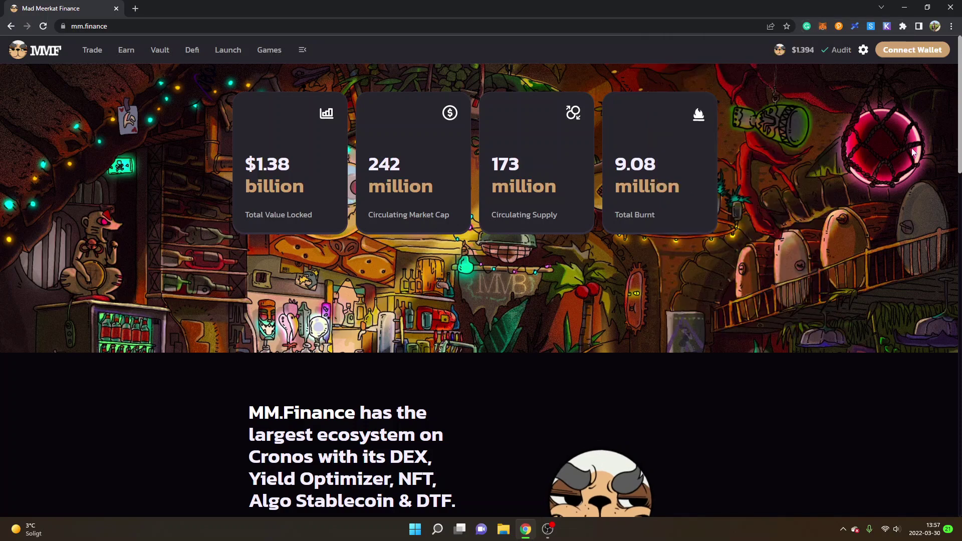
{"action": "left_click", "coordinate": [907, 54]}
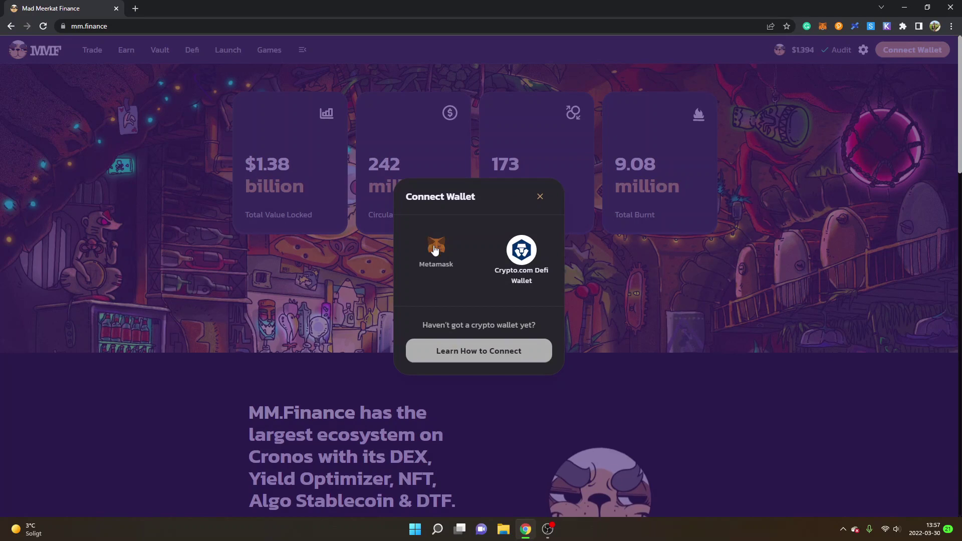
{"action": "left_click", "coordinate": [435, 250]}
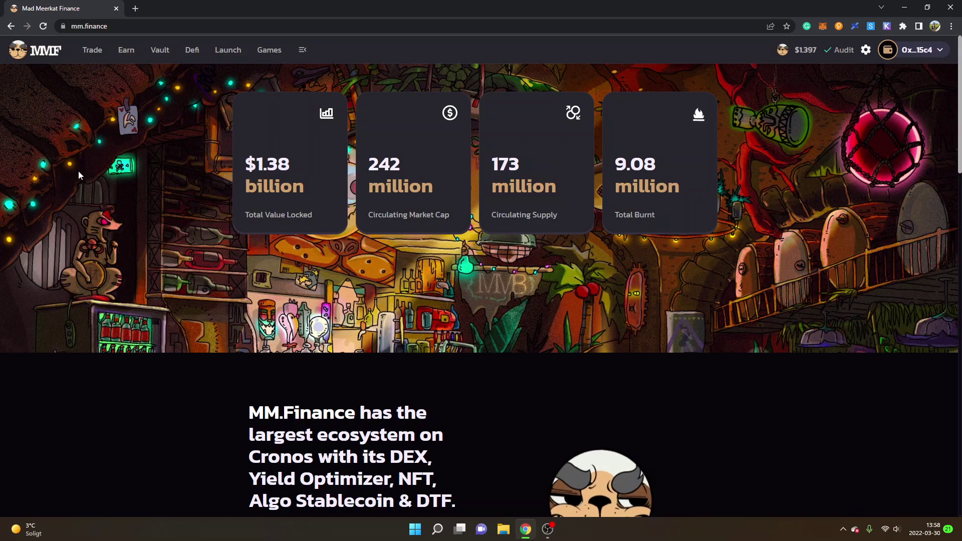
{"action": "mouse_move", "coordinate": [97, 58]}
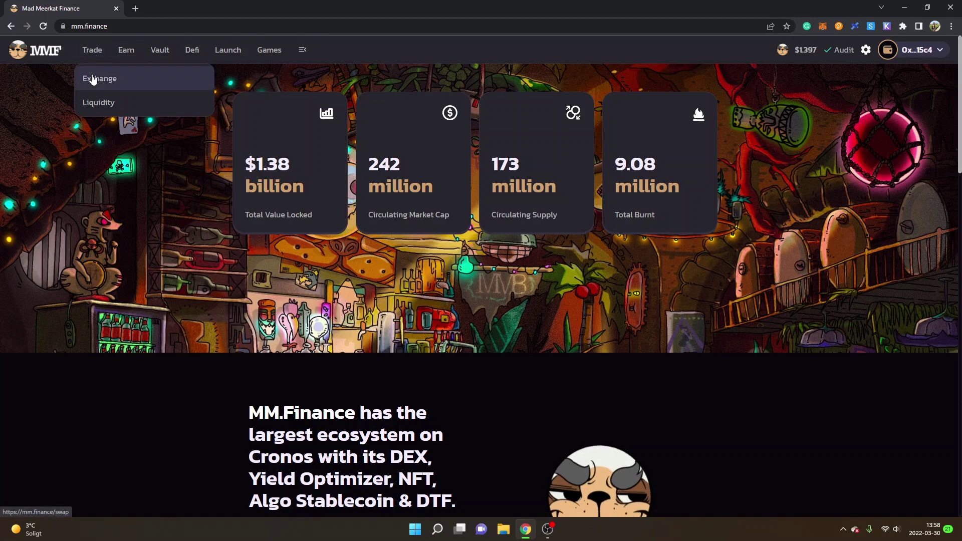
On the Exchange page, set up a swap from CRO to MMF.
{"action": "left_click", "coordinate": [97, 82]}
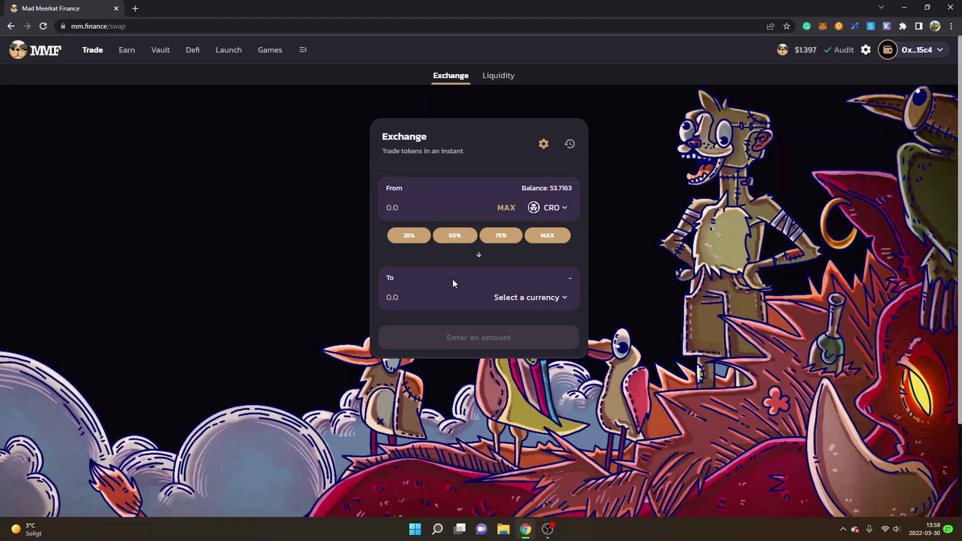
{"action": "left_click", "coordinate": [552, 211]}
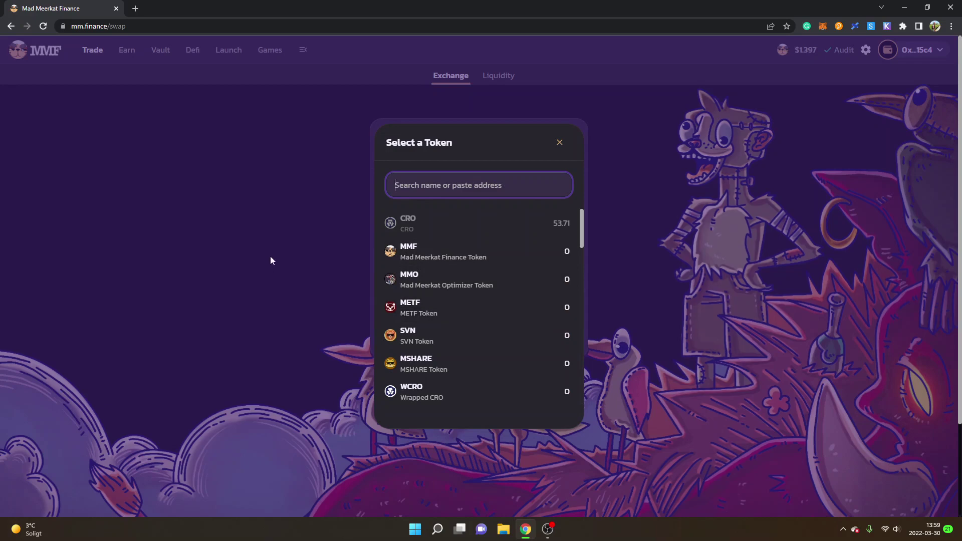
{"action": "left_click", "coordinate": [250, 239]}
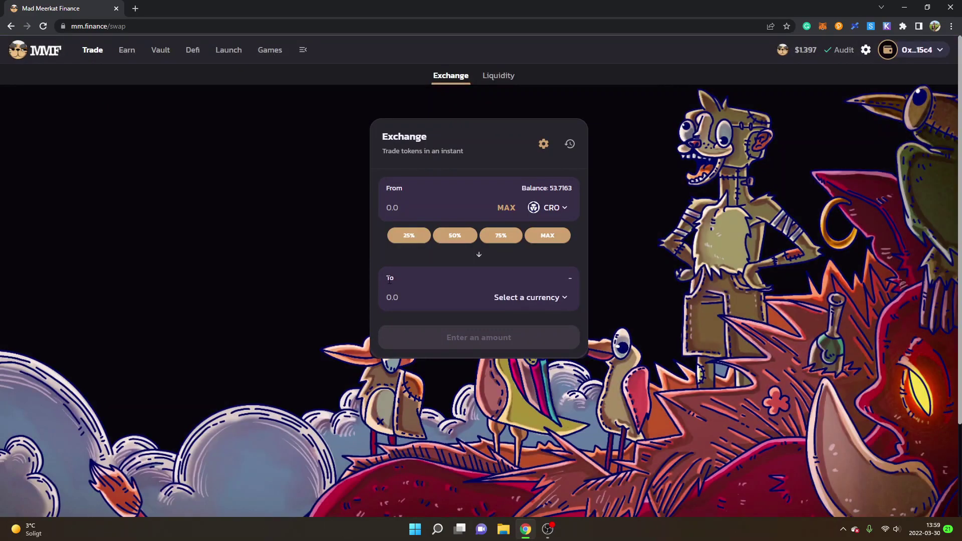
{"action": "left_click", "coordinate": [525, 300]}
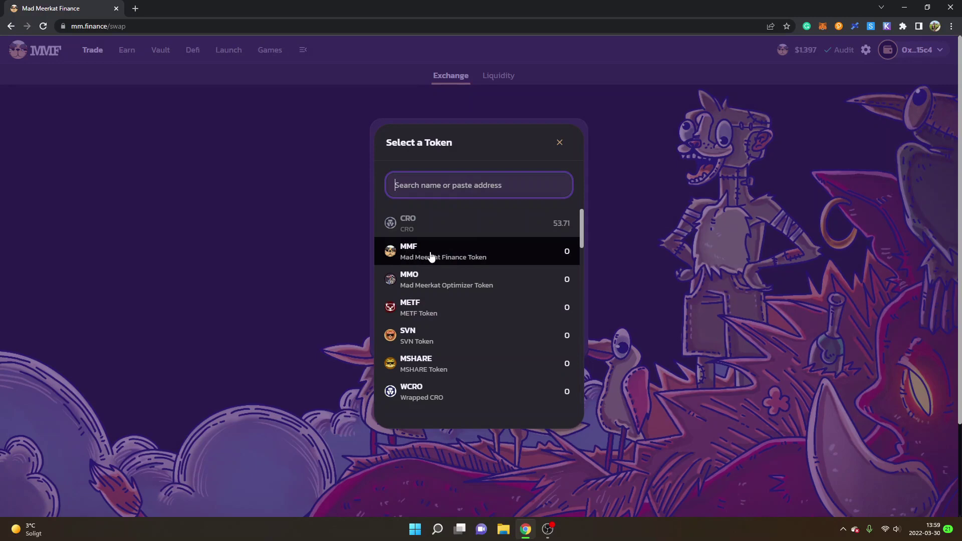
{"action": "left_click", "coordinate": [439, 255]}
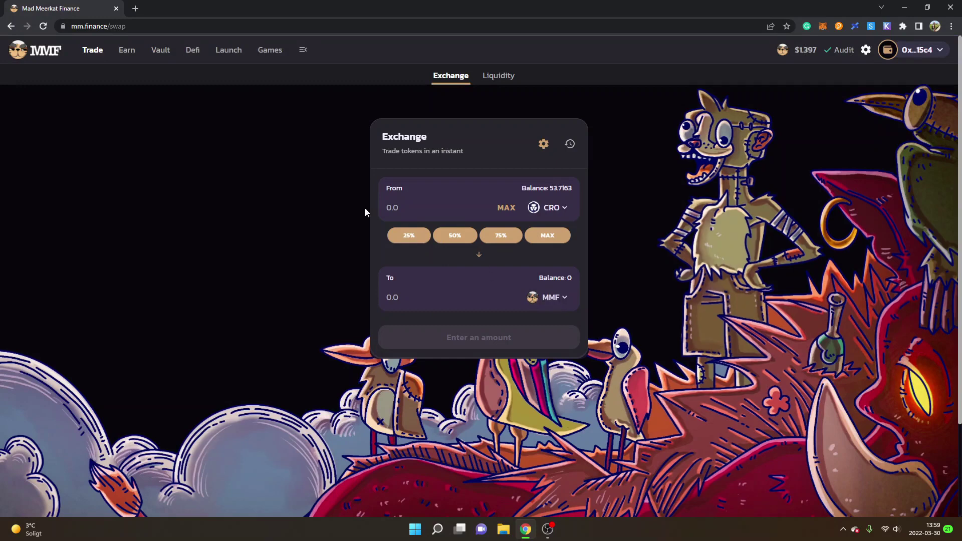
Enter 10 CRO as the amount, quoted at about 3.41379 MMF, and start the swap.
{"action": "left_click", "coordinate": [399, 210]}
{"action": "type", "text": "10"}
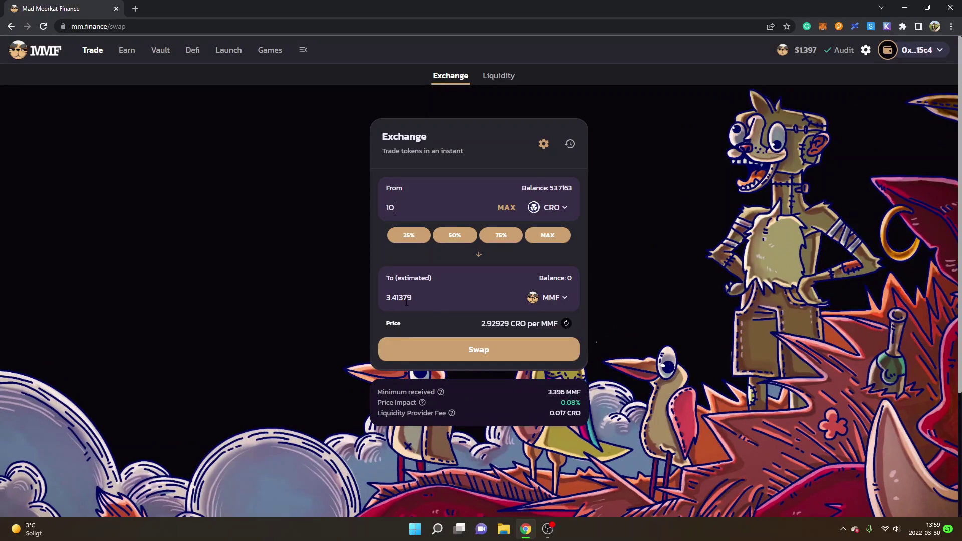
{"action": "left_click", "coordinate": [483, 354]}
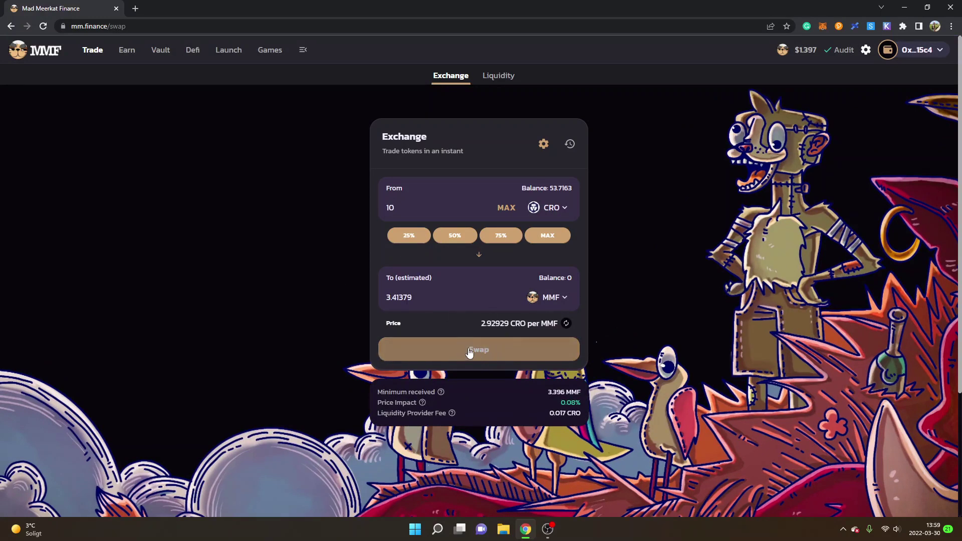
Confirm the 10 CRO for about 3.41 MMF swap and approve it in MetaMask.
{"action": "left_click", "coordinate": [477, 354]}
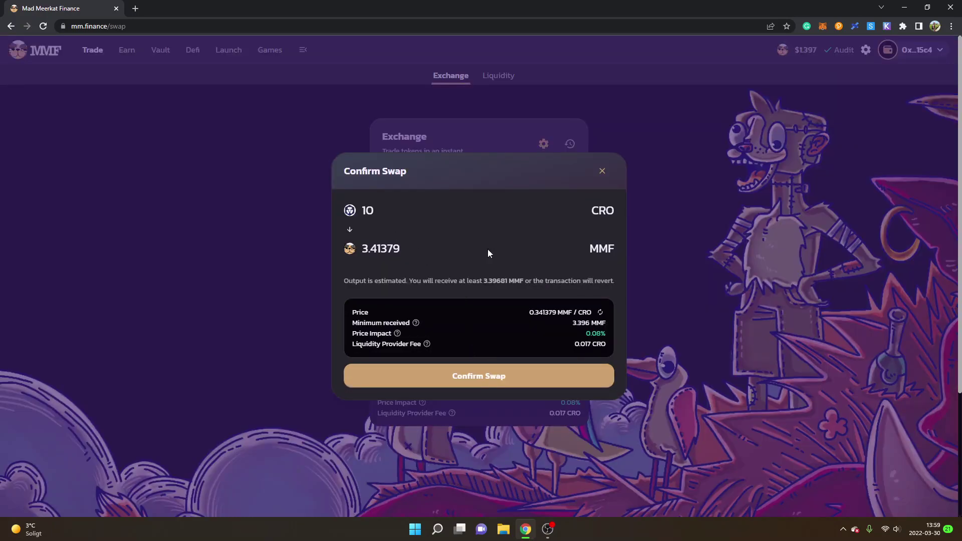
{"action": "left_click", "coordinate": [514, 379]}
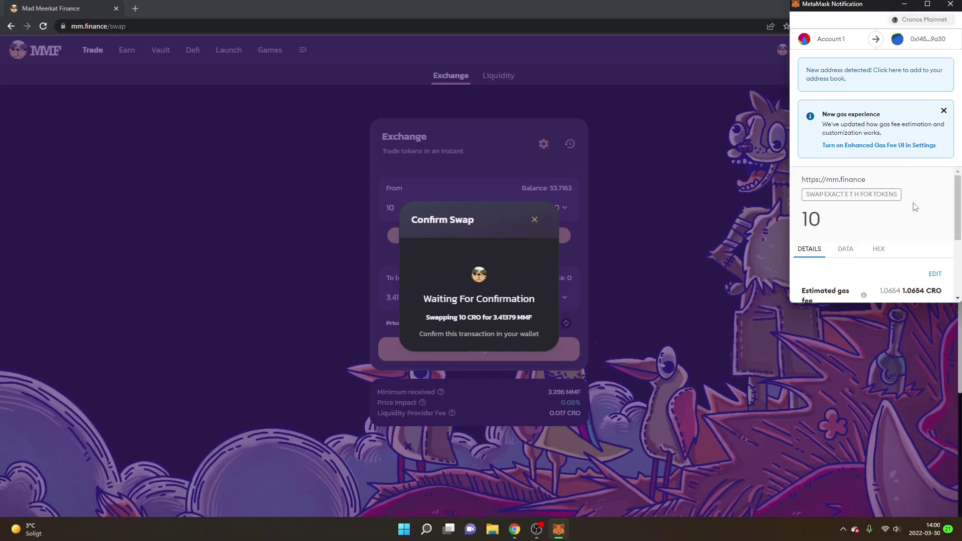
{"action": "scroll", "coordinate": [916, 207], "scroll_direction": "down", "scroll_amount": 4}
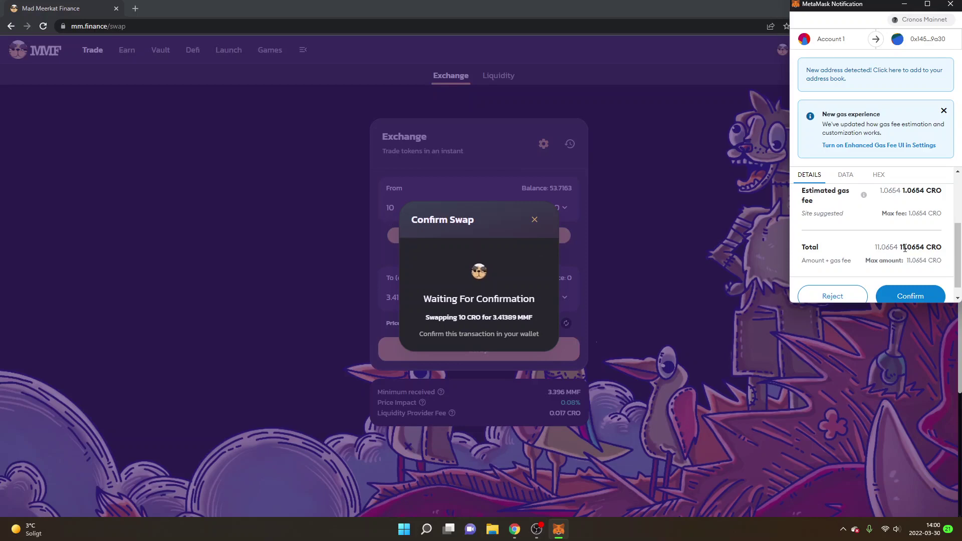
{"action": "scroll", "coordinate": [911, 257], "scroll_direction": "down", "scroll_amount": 1}
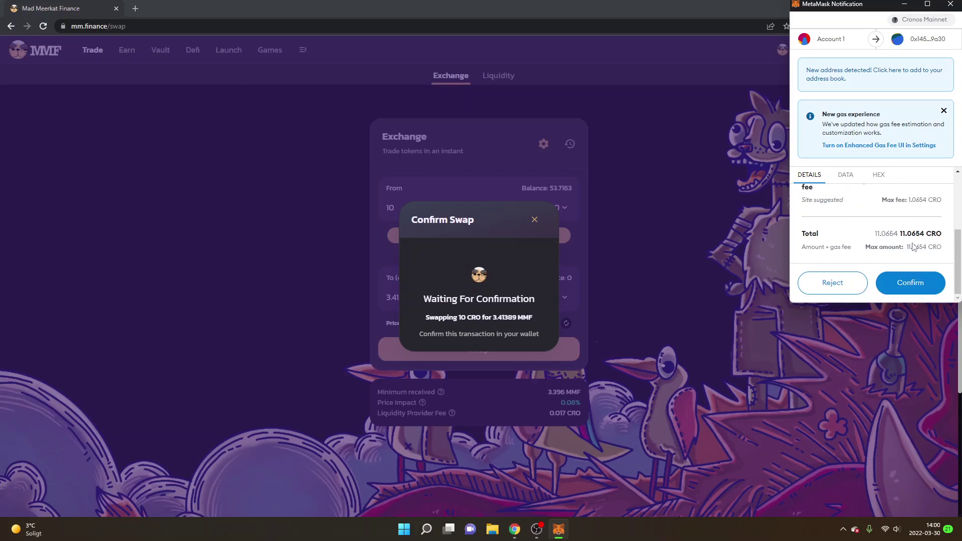
{"action": "left_click", "coordinate": [922, 290]}
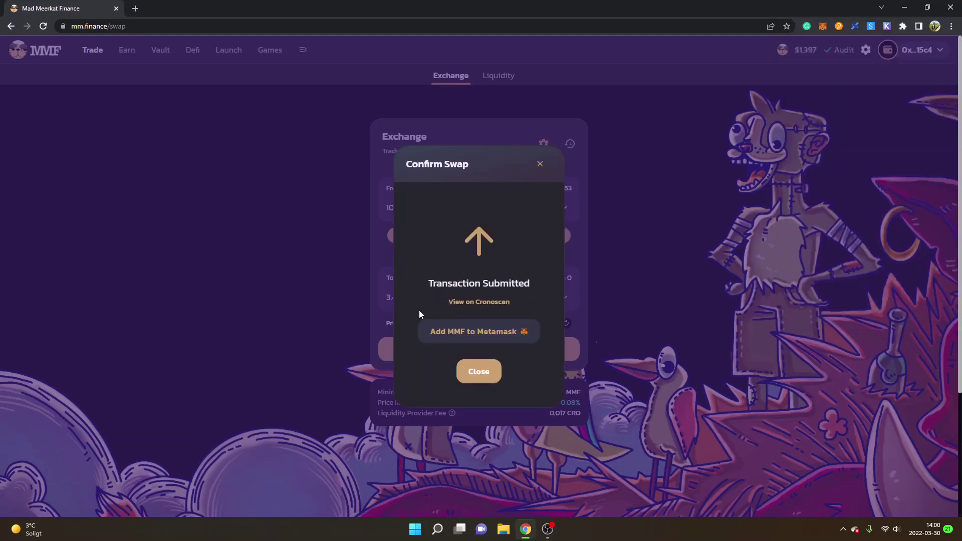
Add the MMF token to MetaMask and dismiss the transaction submitted notice.
{"action": "left_click", "coordinate": [481, 335]}
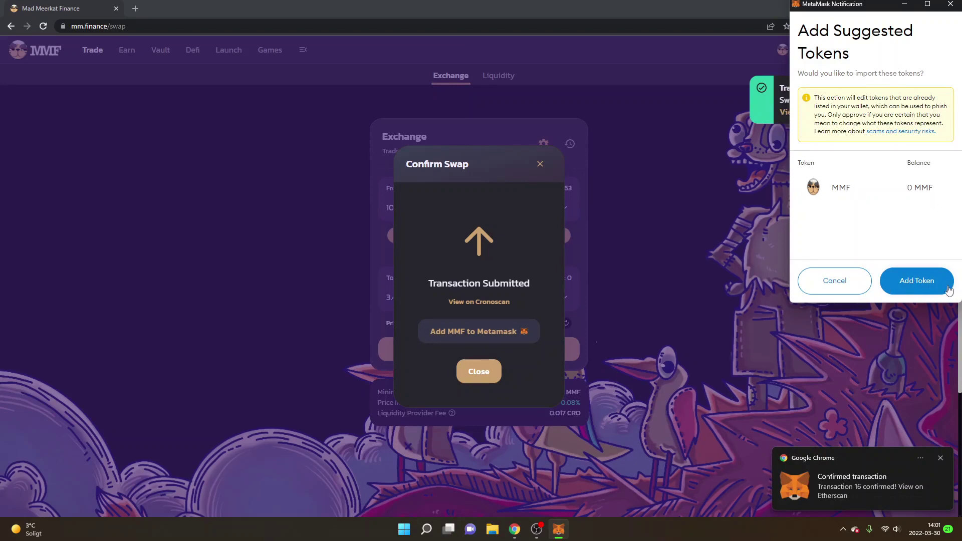
{"action": "left_click", "coordinate": [911, 284]}
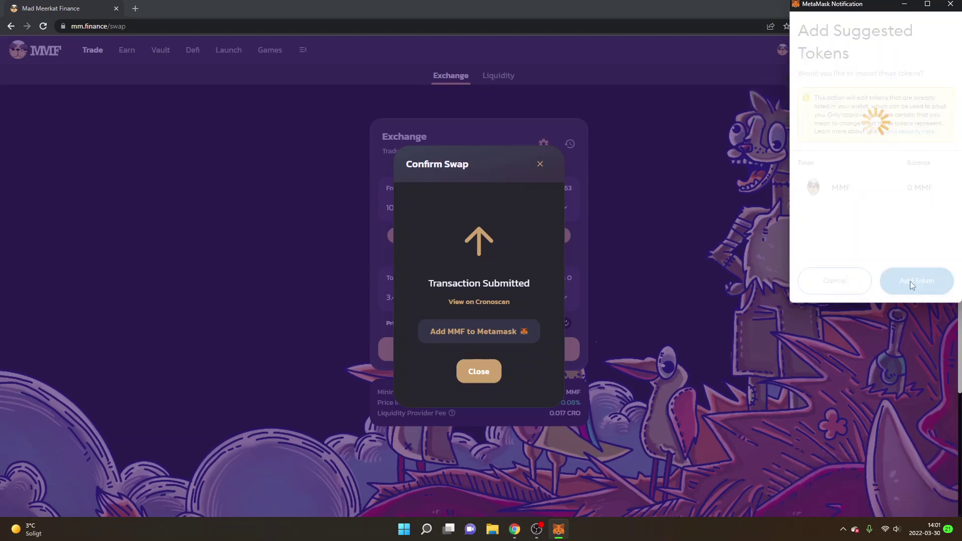
{"action": "left_click", "coordinate": [478, 375]}
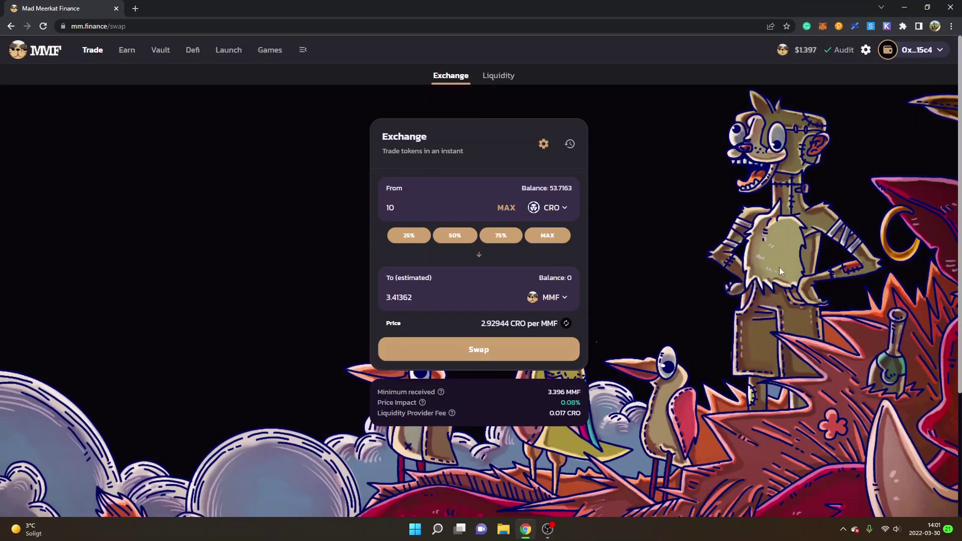
Check the updated wallet balances of 43.152 CRO and 3.41638 MMF.
{"action": "left_click", "coordinate": [822, 26]}
{"action": "scroll", "coordinate": [743, 235], "scroll_direction": "down", "scroll_amount": 3}
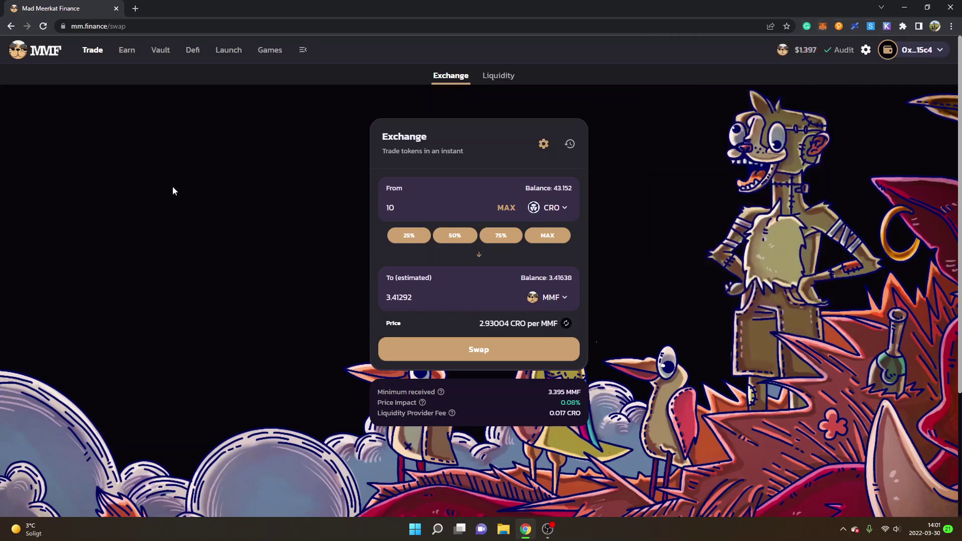
{"action": "mouse_move", "coordinate": [126, 56]}
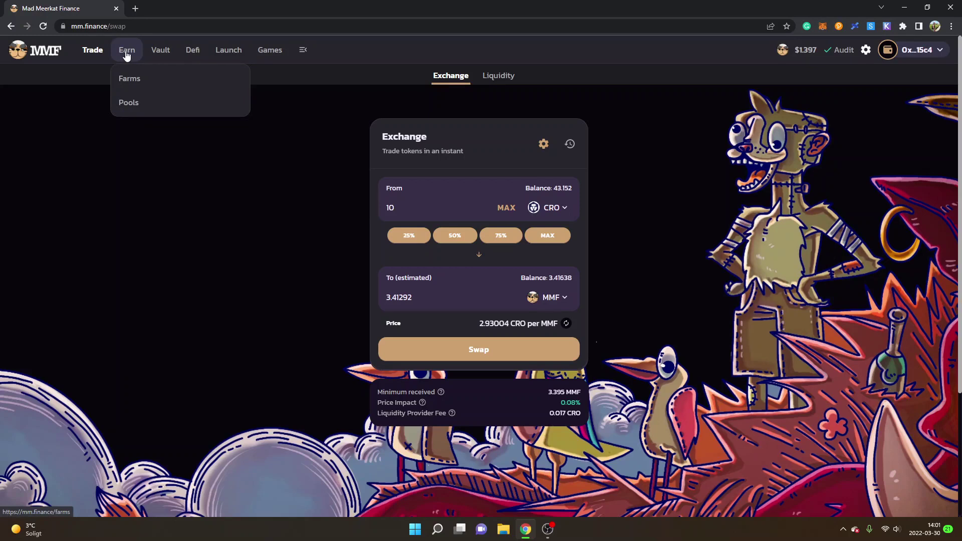
Open the Farms page and scroll down to the MMF-CRO farm at 329.4% APR.
{"action": "left_click", "coordinate": [131, 83]}
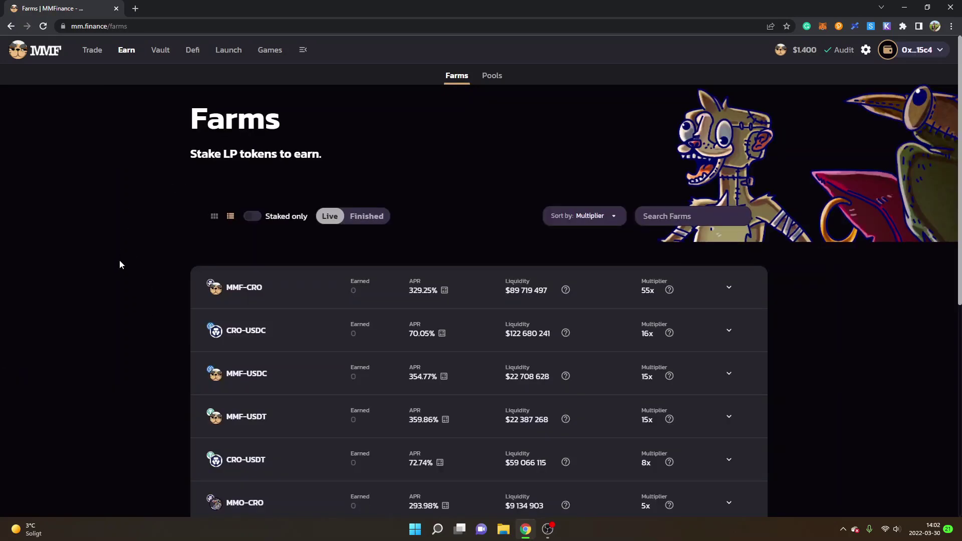
{"action": "scroll", "coordinate": [120, 264], "scroll_direction": "down", "scroll_amount": 2}
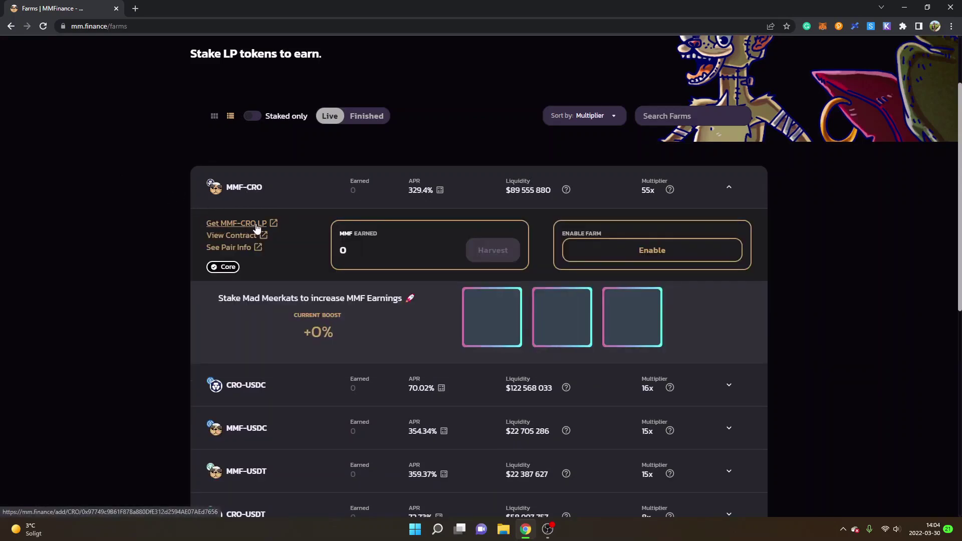
Open Add Liquidity for MMF-CRO and fill the full 3.41638 MMF, matched by 10.0507 CRO.
{"action": "left_click", "coordinate": [234, 226]}
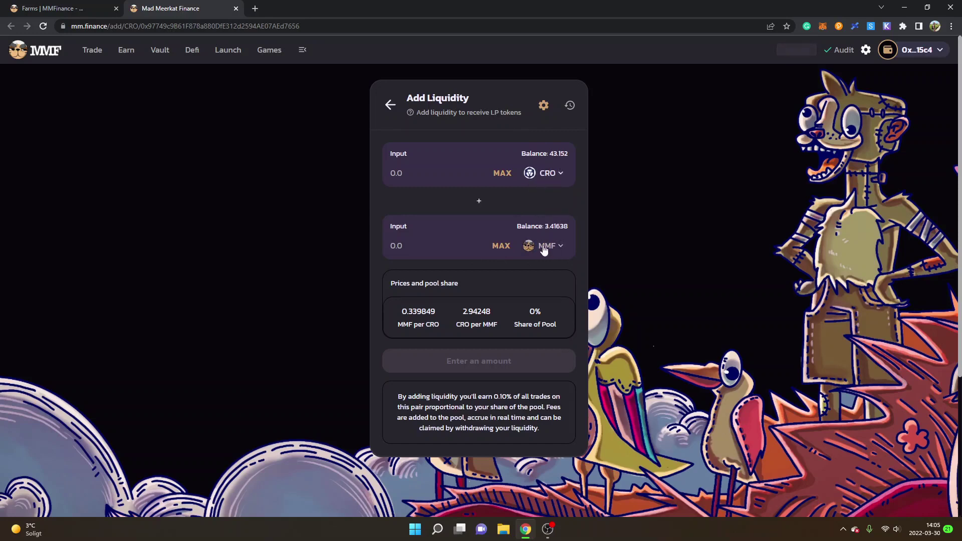
{"action": "left_click", "coordinate": [500, 245]}
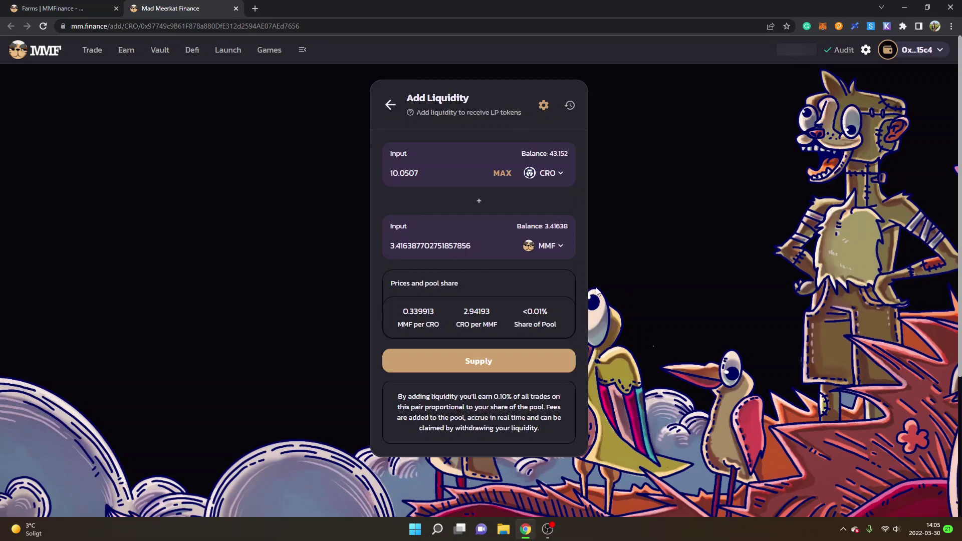
Supply 10.0507 CRO and 3.41638 MMF to the pool, approve in MetaMask, and dismiss the notice.
{"action": "left_click", "coordinate": [491, 361]}
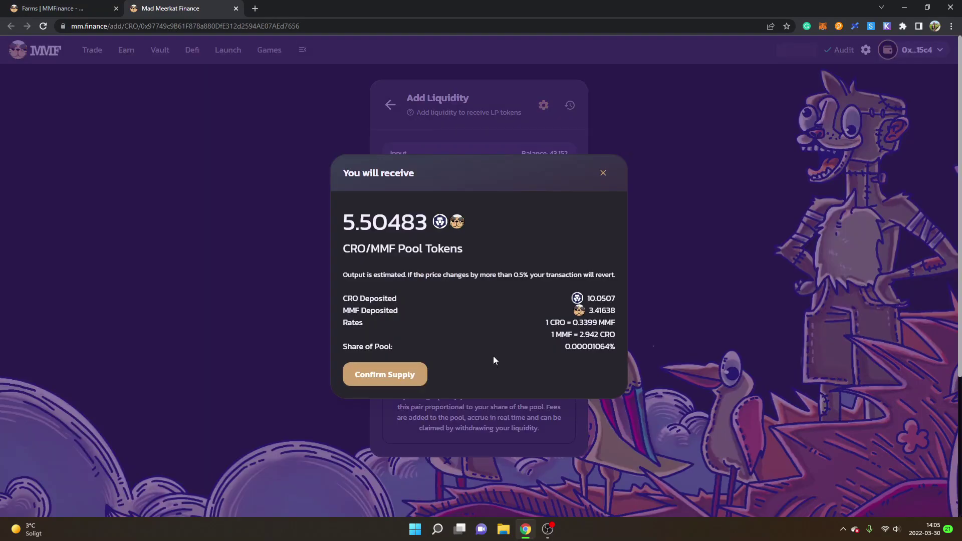
{"action": "left_click", "coordinate": [372, 375]}
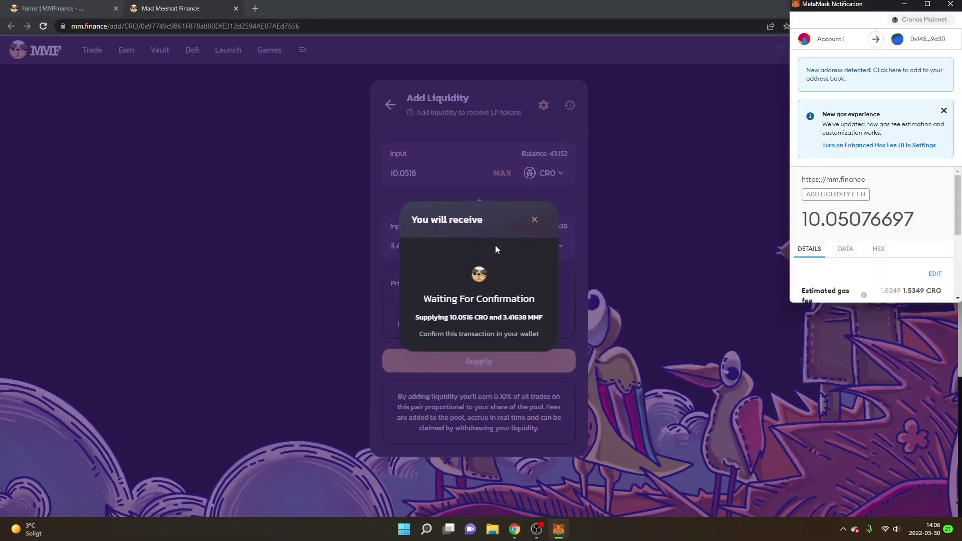
{"action": "scroll", "coordinate": [900, 180], "scroll_direction": "down", "scroll_amount": 1}
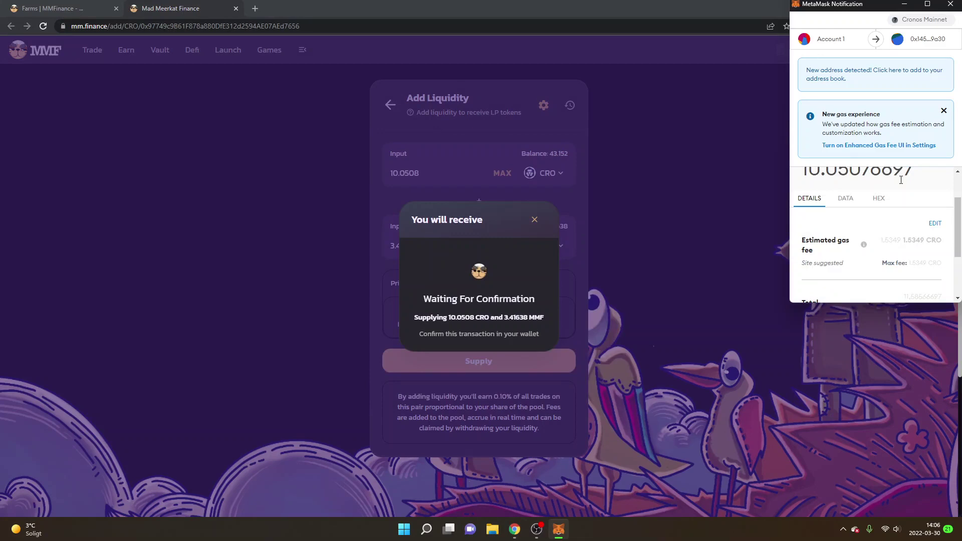
{"action": "scroll", "coordinate": [901, 180], "scroll_direction": "down", "scroll_amount": 1}
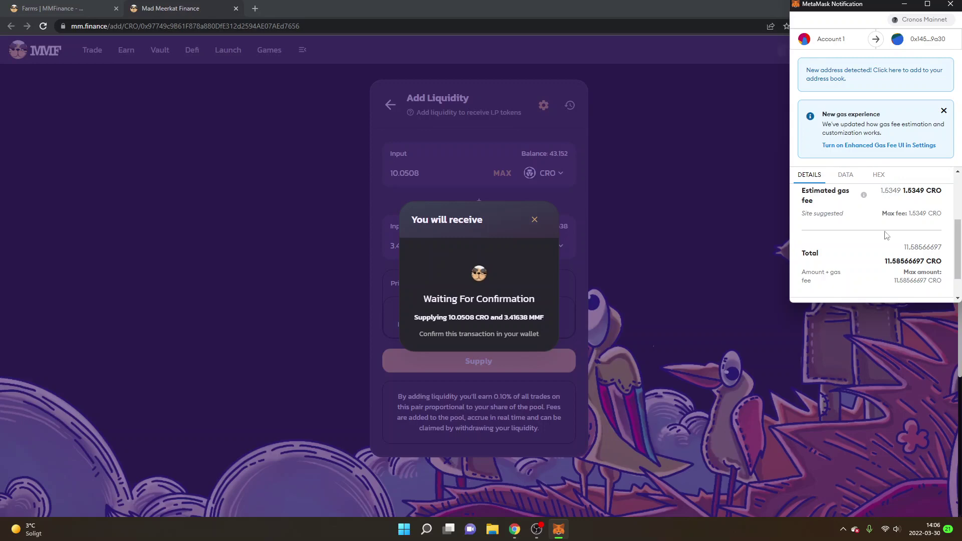
{"action": "scroll", "coordinate": [886, 236], "scroll_direction": "up", "scroll_amount": 1}
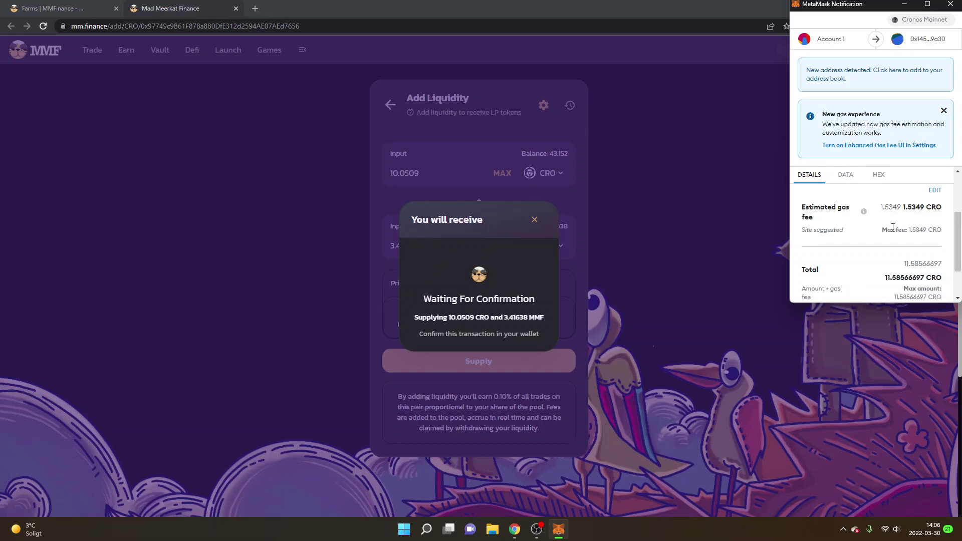
{"action": "scroll", "coordinate": [893, 227], "scroll_direction": "down", "scroll_amount": 2}
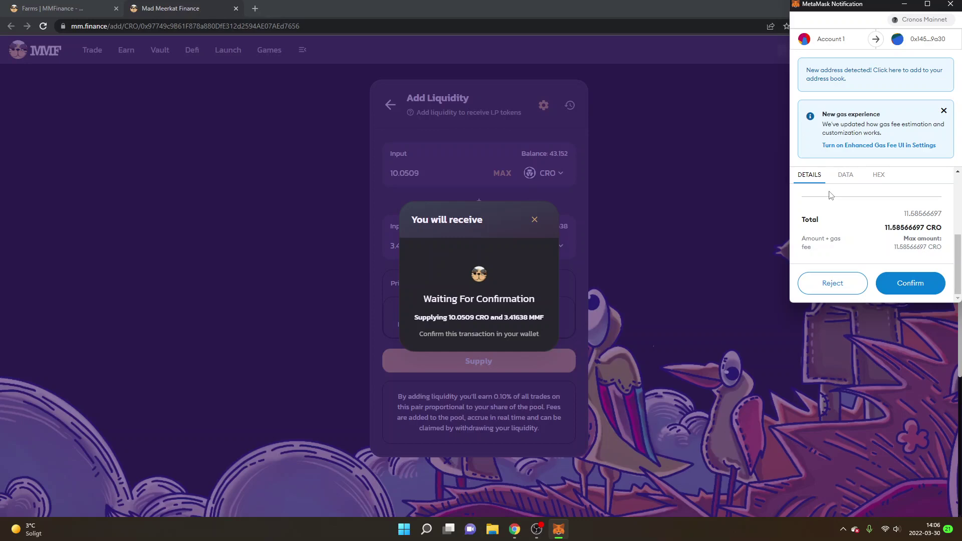
{"action": "scroll", "coordinate": [829, 195], "scroll_direction": "up", "scroll_amount": 2}
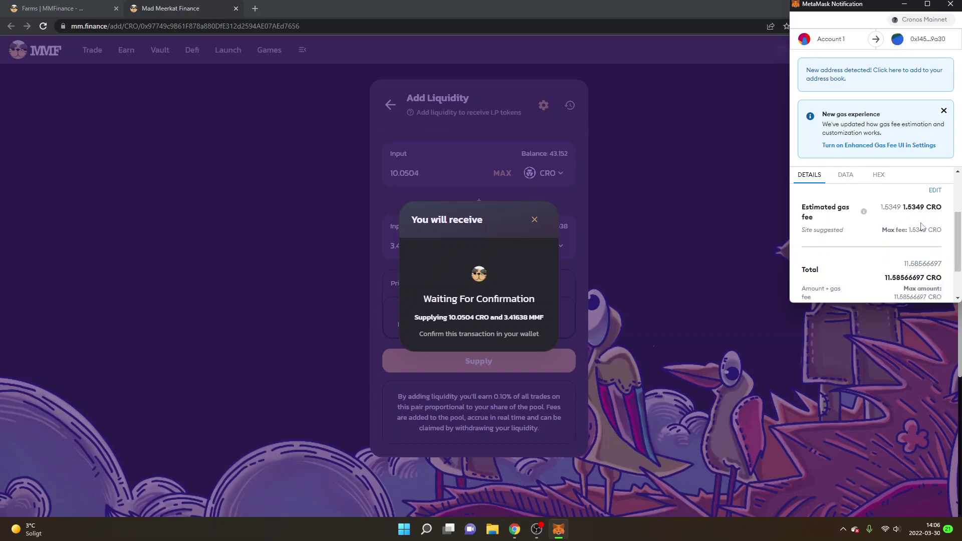
{"action": "scroll", "coordinate": [919, 230], "scroll_direction": "down", "scroll_amount": 2}
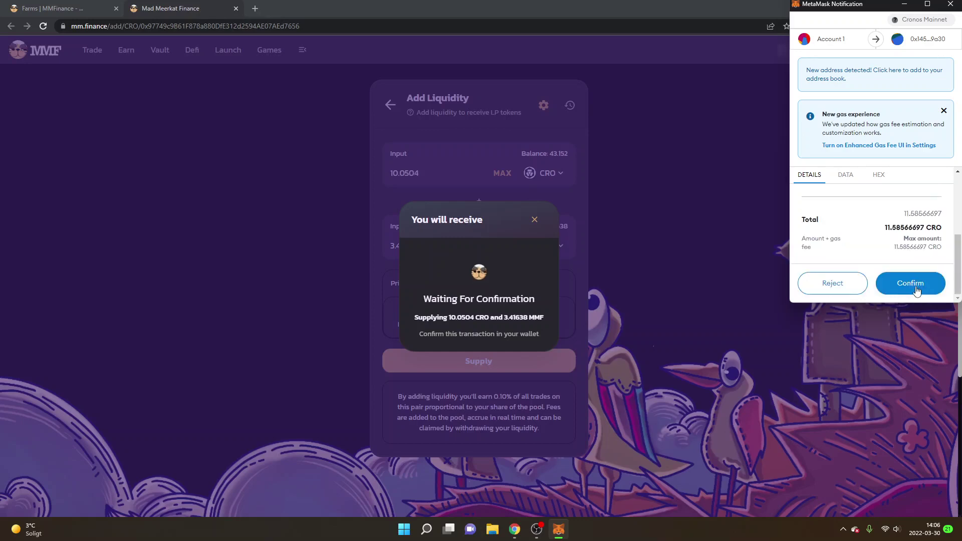
{"action": "left_click", "coordinate": [910, 284]}
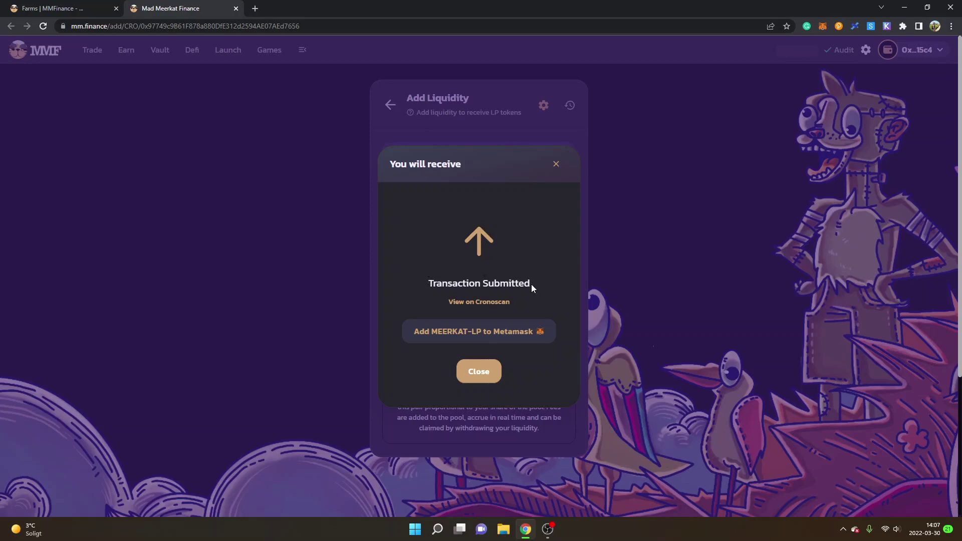
{"action": "left_click", "coordinate": [481, 377]}
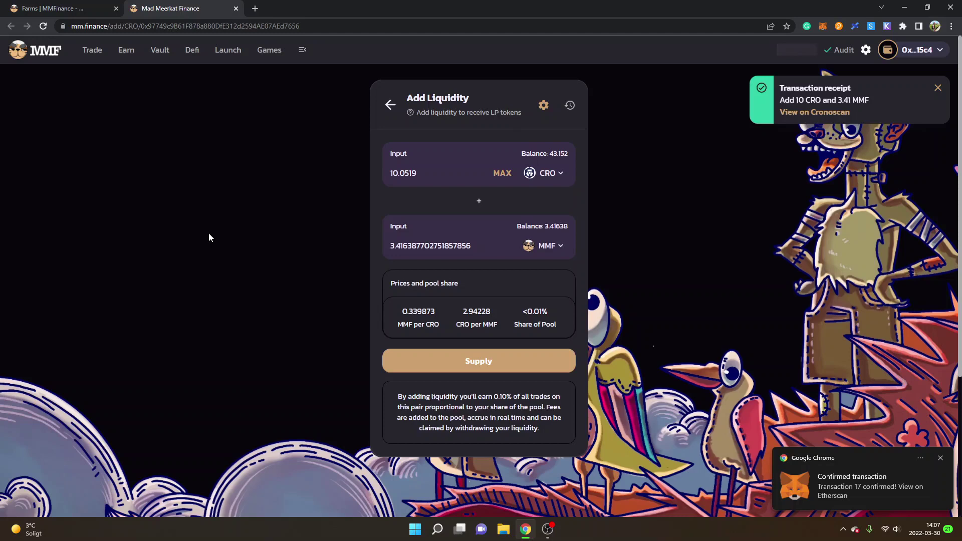
{"action": "mouse_move", "coordinate": [125, 52]}
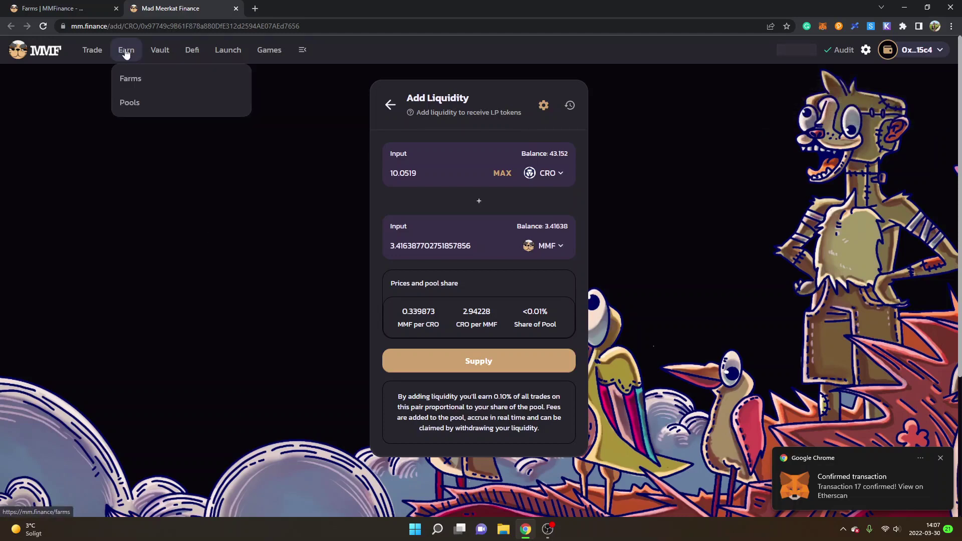
Enable the MMF-CRO farm and grant MetaMask access to the MEERKAT-LP tokens.
{"action": "left_click", "coordinate": [126, 52]}
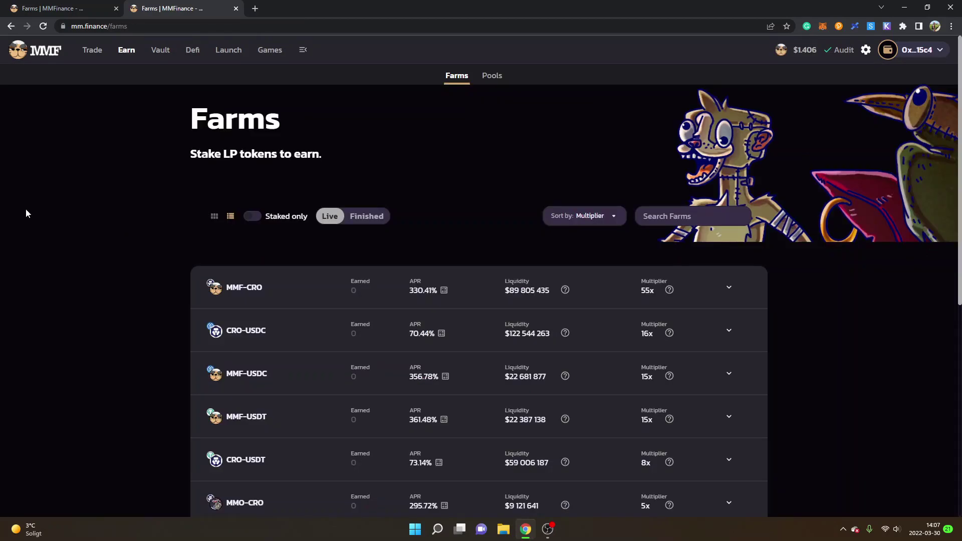
{"action": "left_click", "coordinate": [391, 283]}
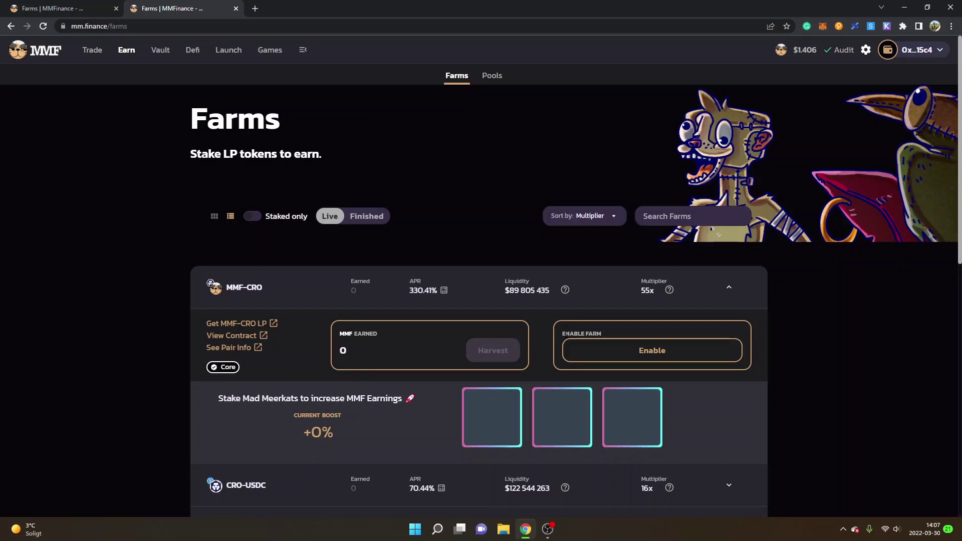
{"action": "left_click", "coordinate": [652, 350]}
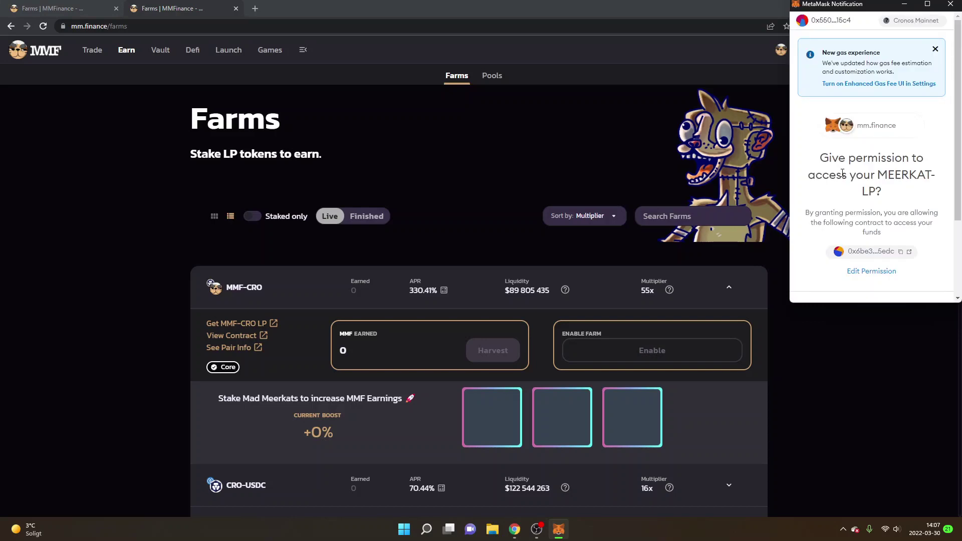
{"action": "scroll", "coordinate": [843, 174], "scroll_direction": "down", "scroll_amount": 2}
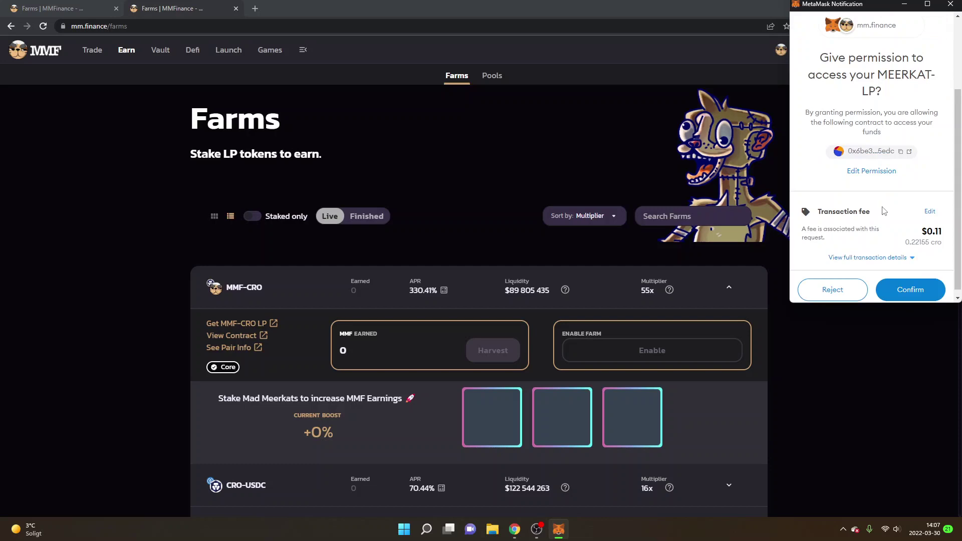
{"action": "left_click", "coordinate": [919, 295]}
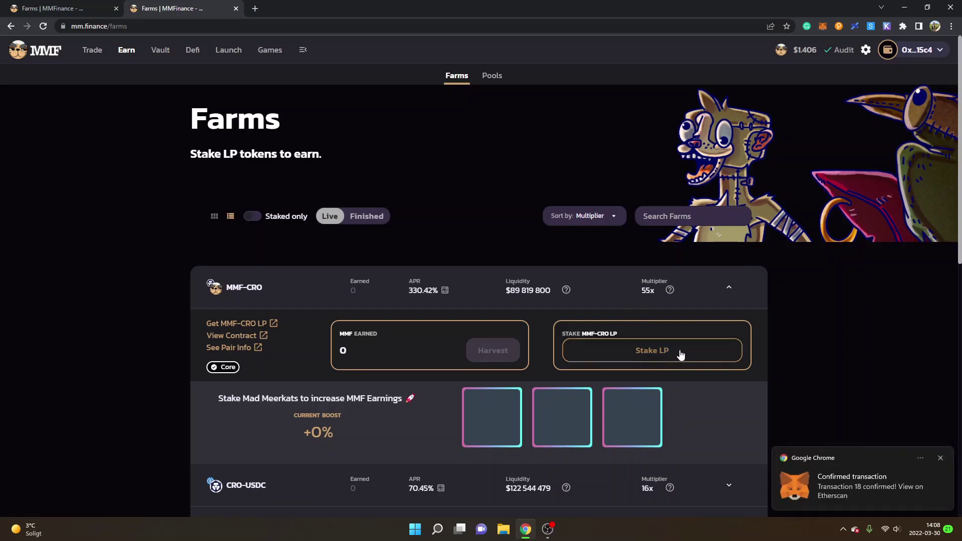
Stake the maximum 5.504511251384919898 MMF-CRO LP and approve the deposit in MetaMask.
{"action": "left_click", "coordinate": [650, 353]}
{"action": "scroll", "coordinate": [456, 201], "scroll_direction": "down", "scroll_amount": 2}
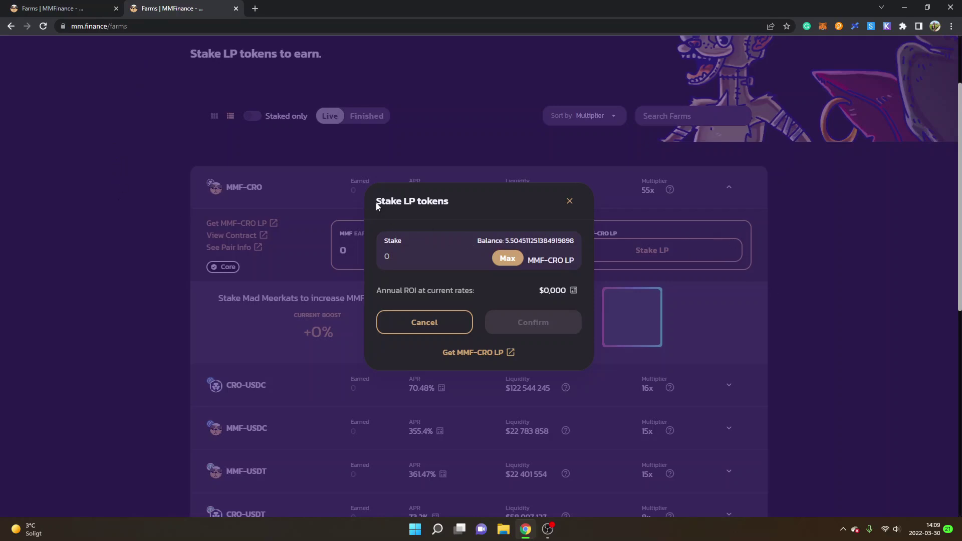
{"action": "left_click", "coordinate": [508, 260]}
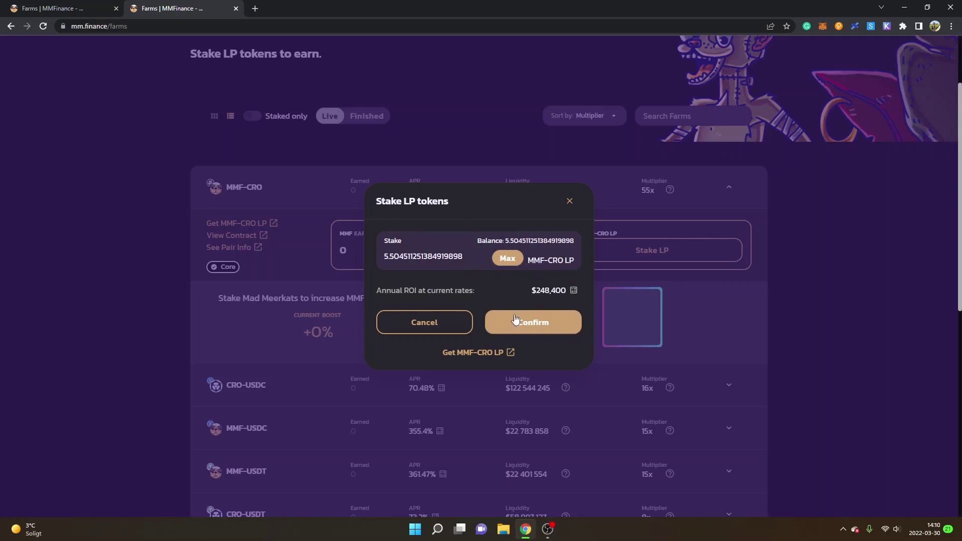
{"action": "left_click", "coordinate": [529, 326]}
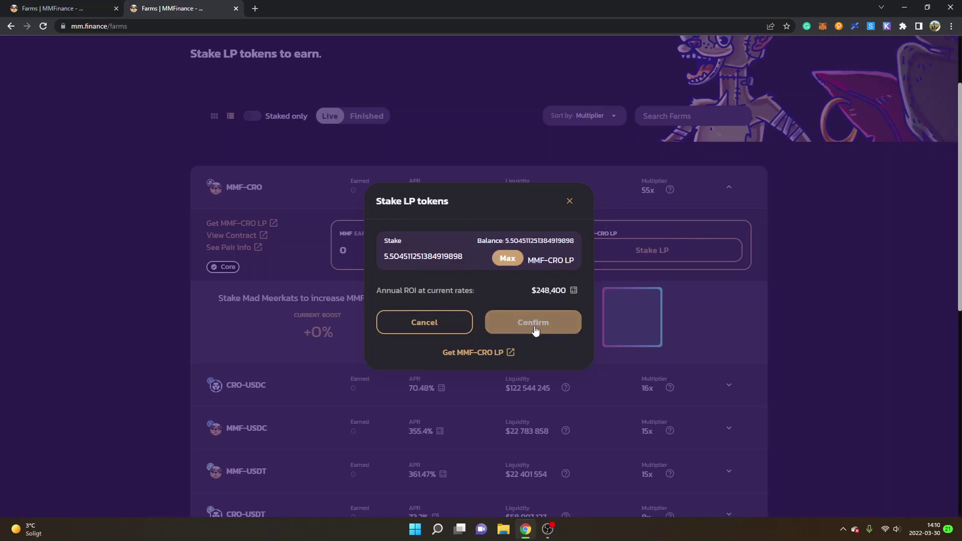
{"action": "left_click", "coordinate": [535, 331]}
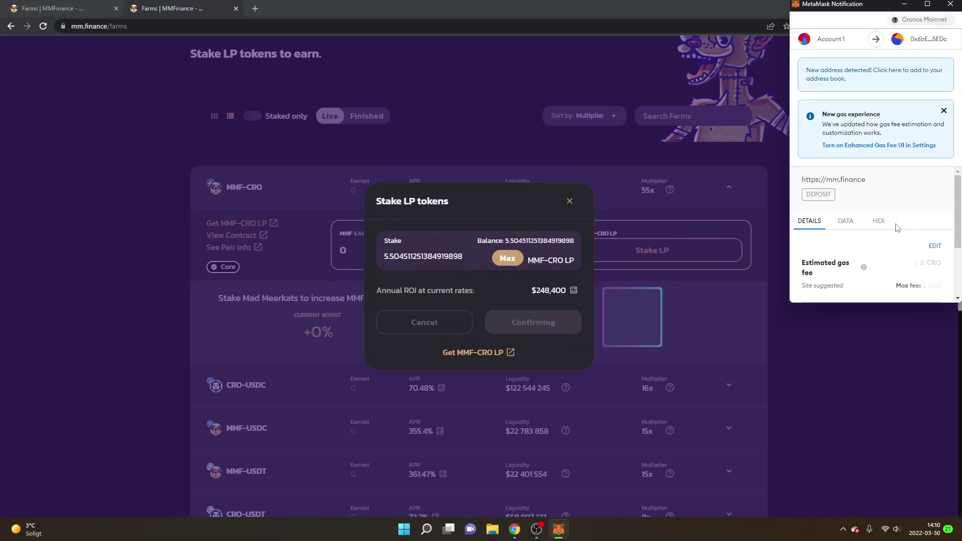
{"action": "scroll", "coordinate": [897, 227], "scroll_direction": "down", "scroll_amount": 2}
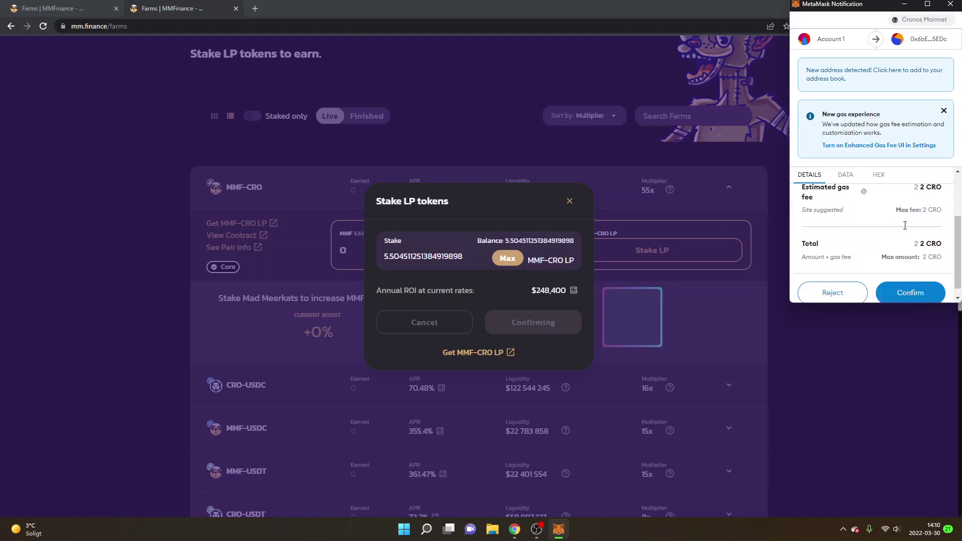
{"action": "scroll", "coordinate": [912, 230], "scroll_direction": "down", "scroll_amount": 1}
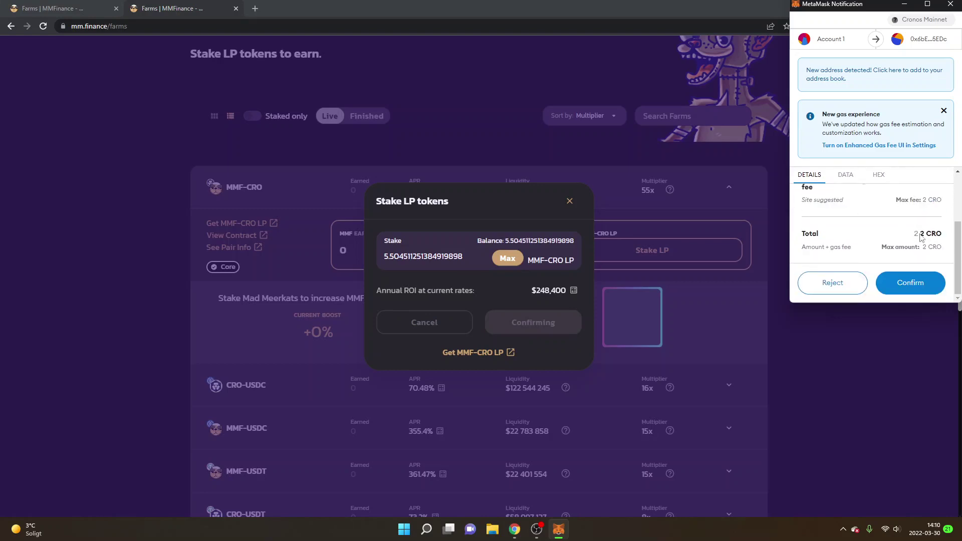
{"action": "left_click", "coordinate": [909, 283]}
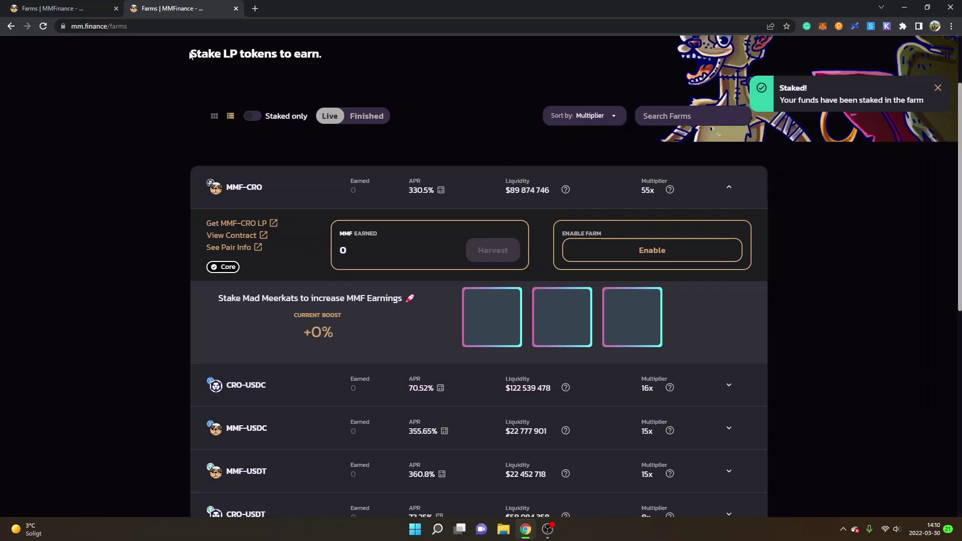
Reload the Farms page and harvest the MMF-CRO farm, now showing 5.50451 LP staked.
{"action": "left_click", "coordinate": [175, 27]}
{"action": "key", "text": "Return"}
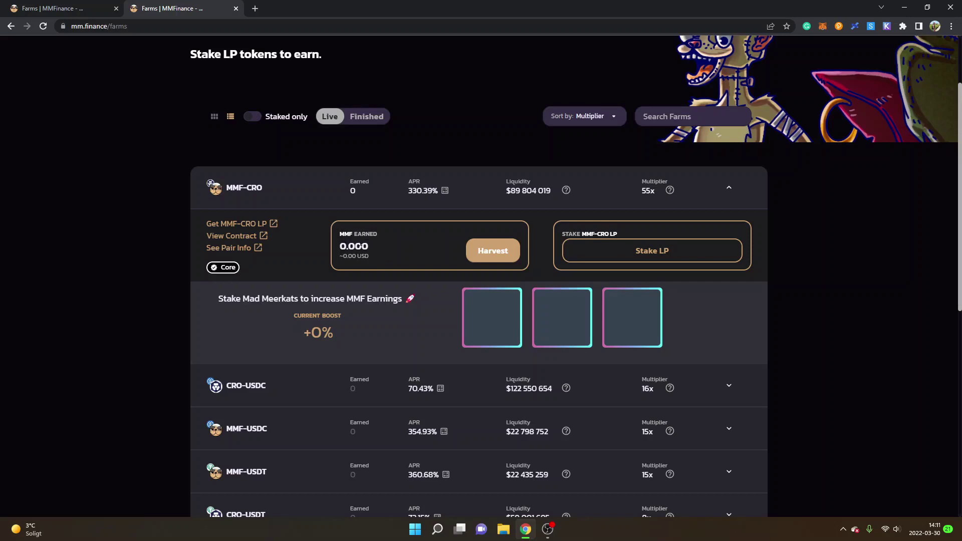
{"action": "left_click", "coordinate": [487, 258]}
{"action": "left_click", "coordinate": [481, 252]}
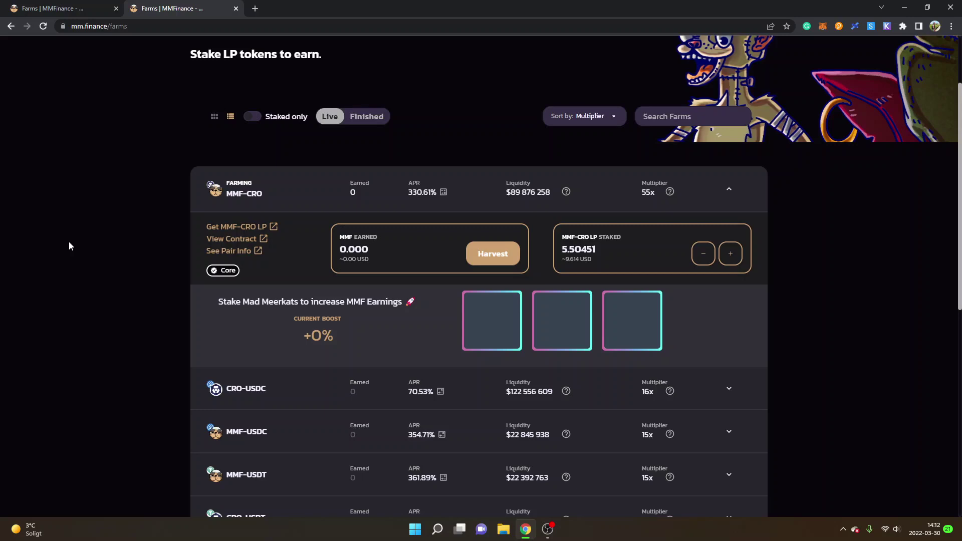
{"action": "scroll", "coordinate": [69, 244], "scroll_direction": "up", "scroll_amount": 3}
On the Exchange page, set the swap from MMF (balance 0.00040098) to CRO (balance 31.3943).
{"action": "mouse_move", "coordinate": [92, 50]}
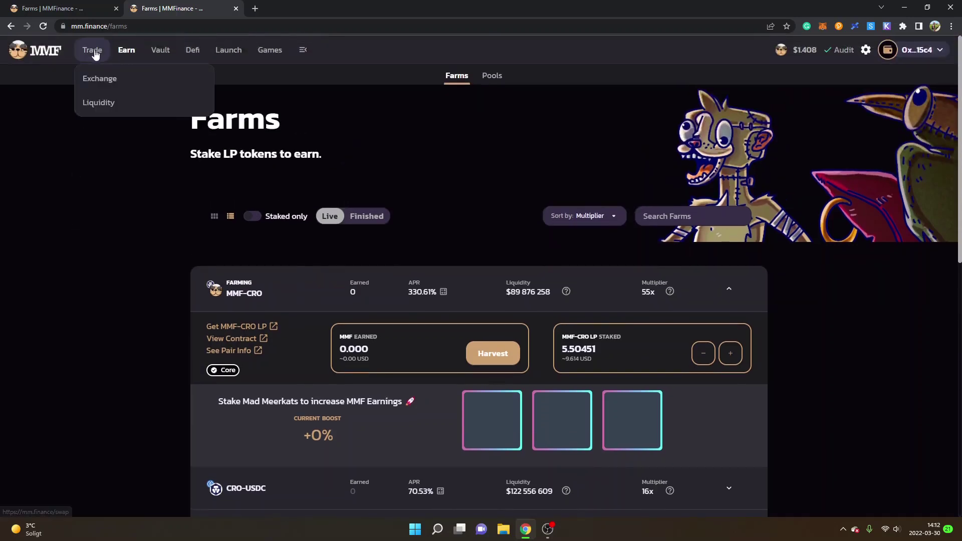
{"action": "left_click", "coordinate": [92, 79]}
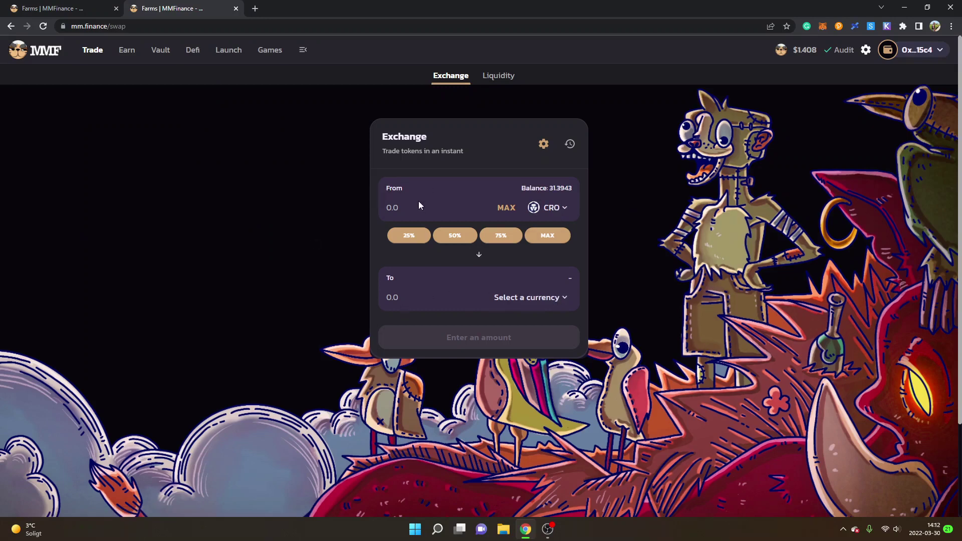
{"action": "left_click", "coordinate": [553, 212]}
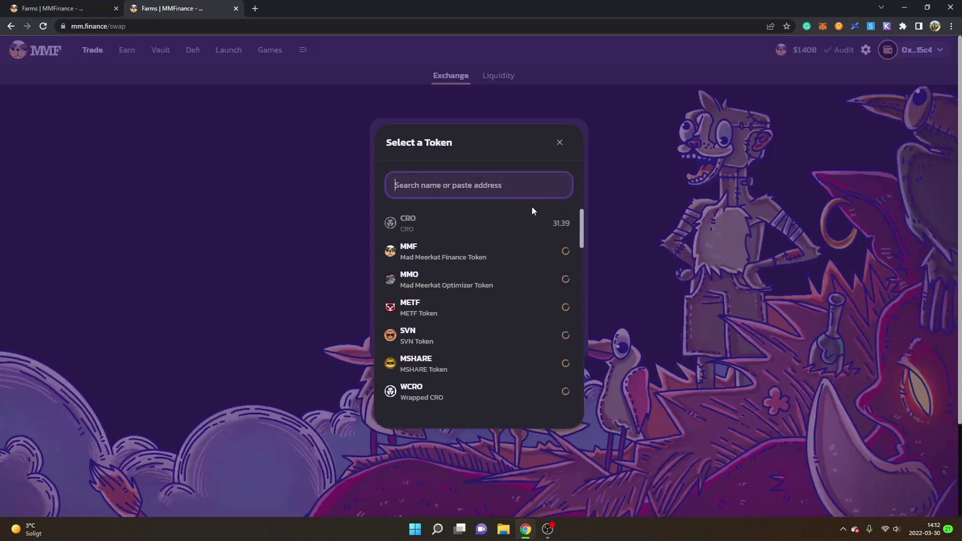
{"action": "left_click", "coordinate": [438, 255]}
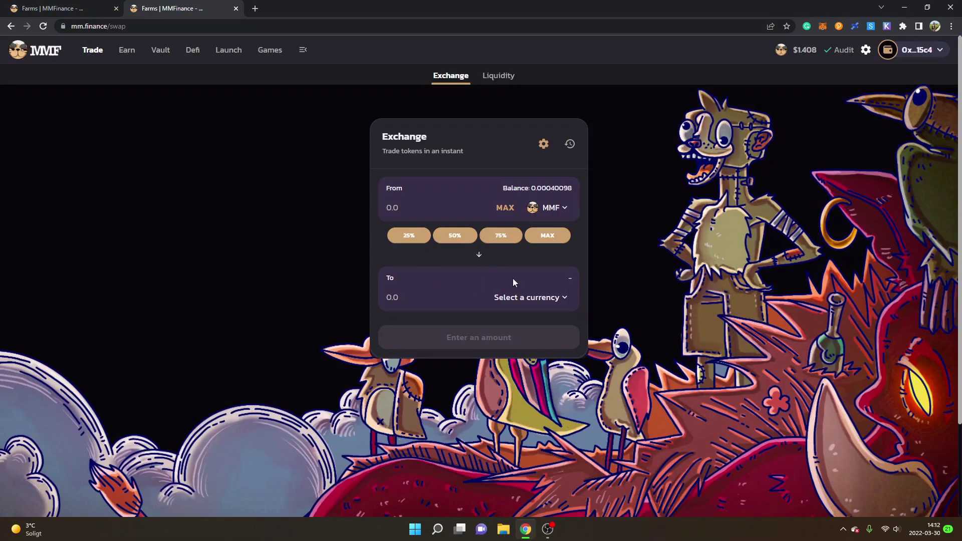
{"action": "left_click", "coordinate": [526, 301]}
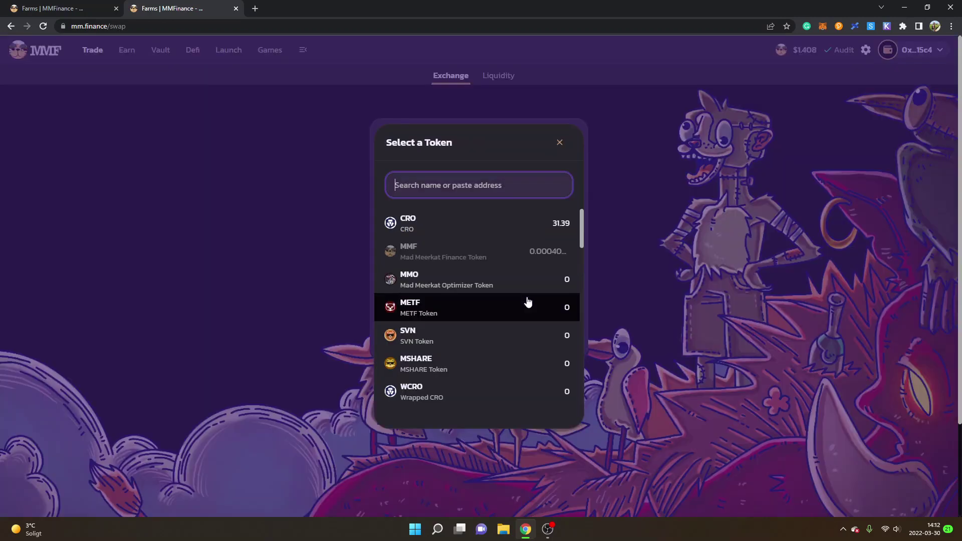
{"action": "left_click", "coordinate": [457, 227]}
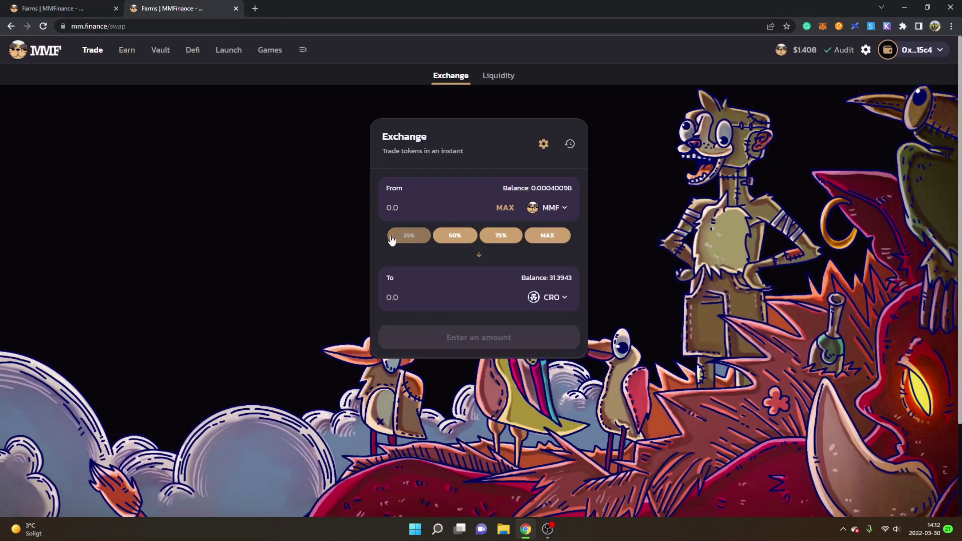